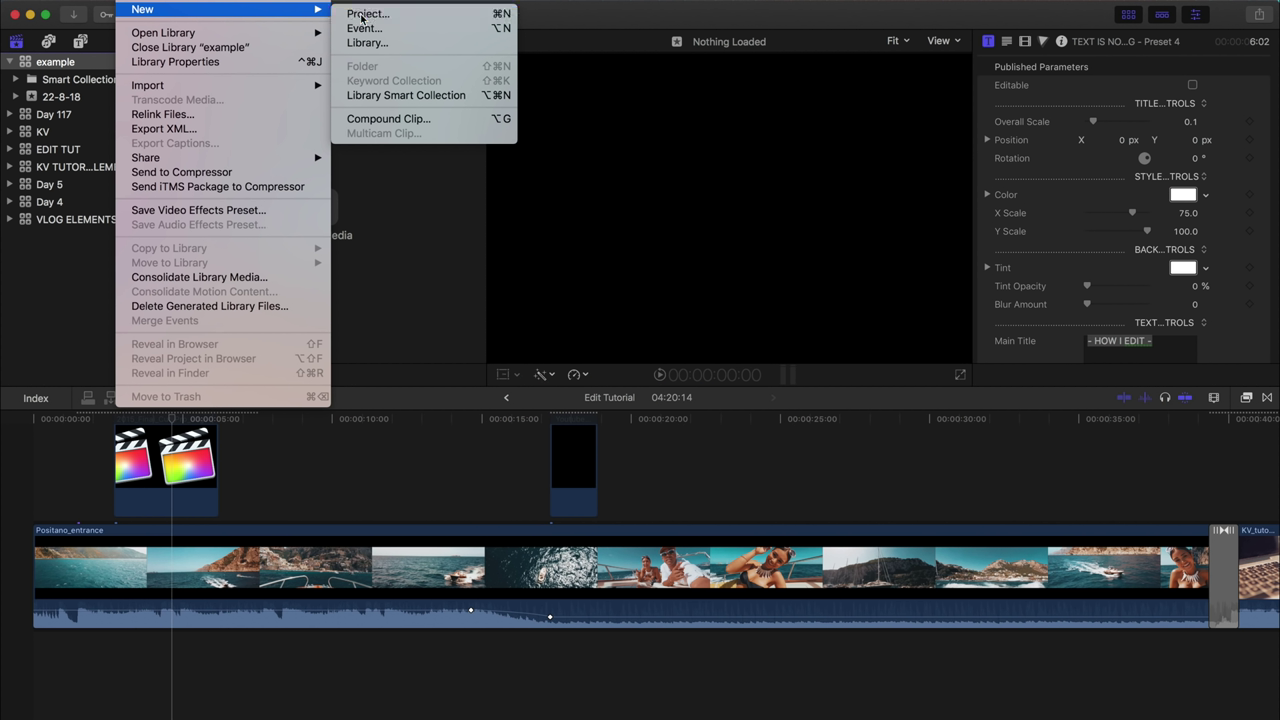
Create a new project named 'example video' in the 22-8-18 event of the example library.
{"action": "left_click", "coordinate": [364, 14]}
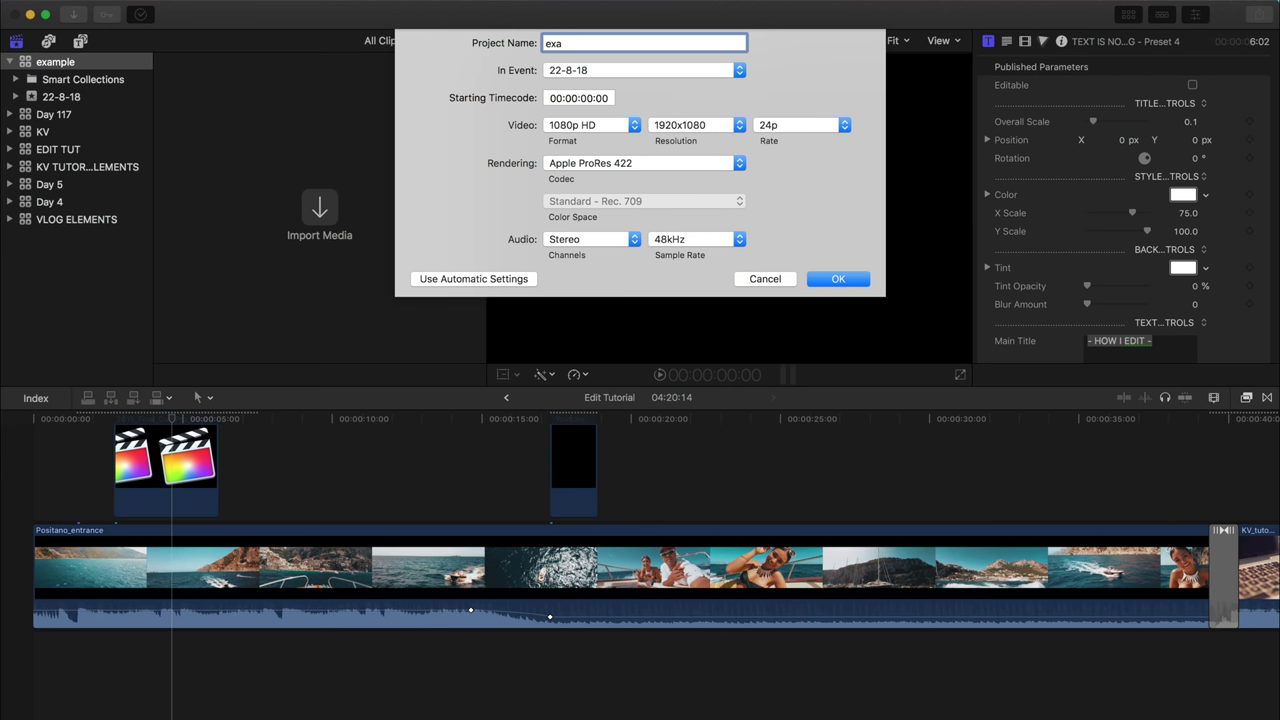
{"action": "type", "text": "i"}
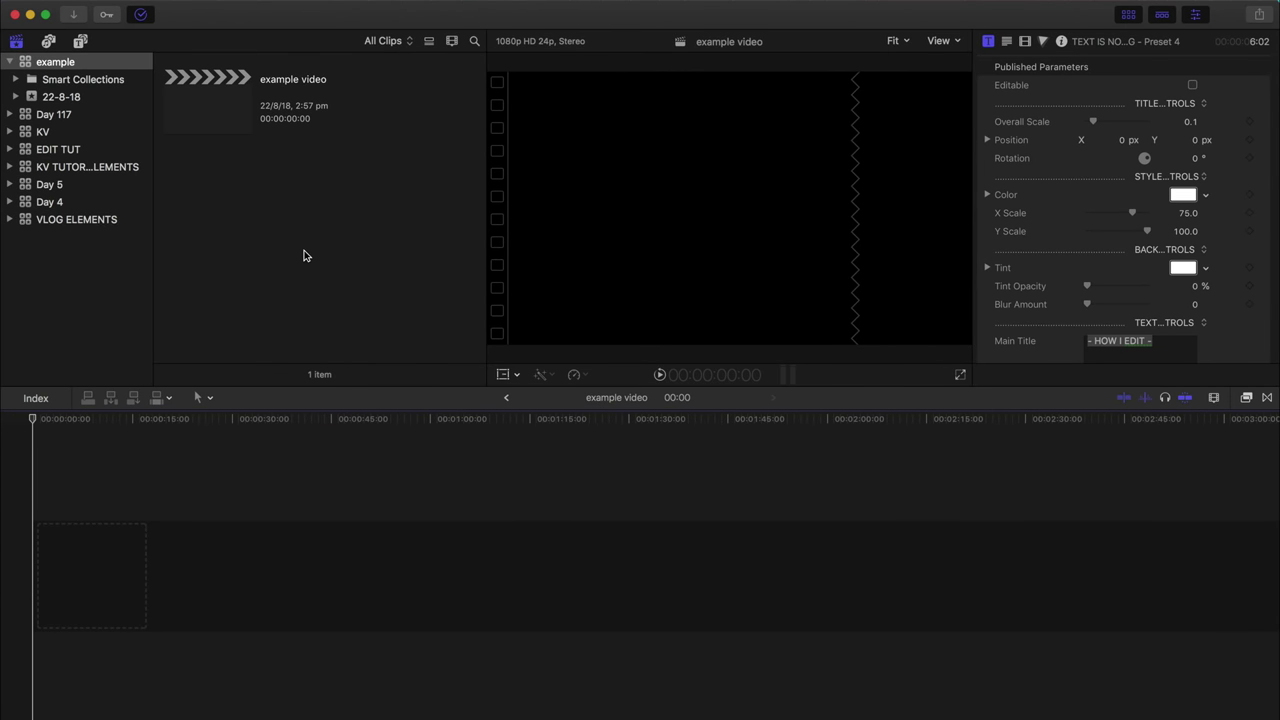
Import the 15 MOV vlog clips from Example Assets into the event.
{"action": "left_click", "coordinate": [125, 10]}
{"action": "mouse_move", "coordinate": [173, 89]}
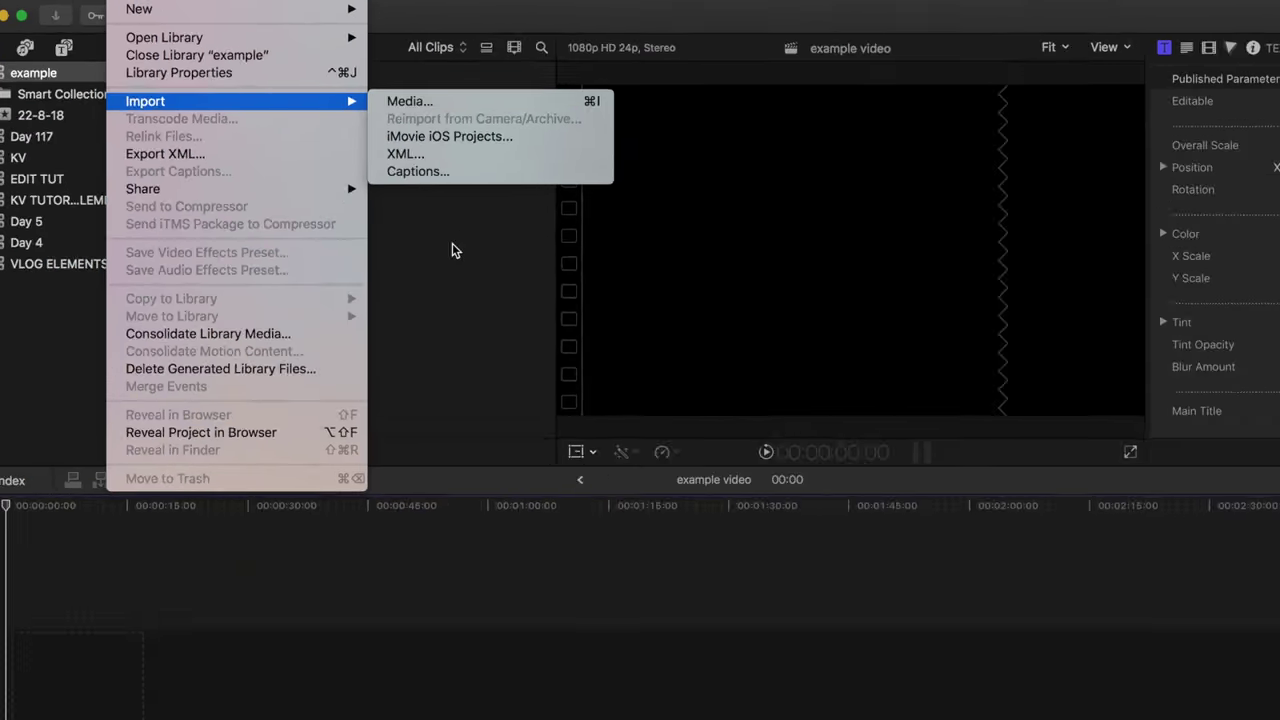
{"action": "left_click", "coordinate": [417, 301]}
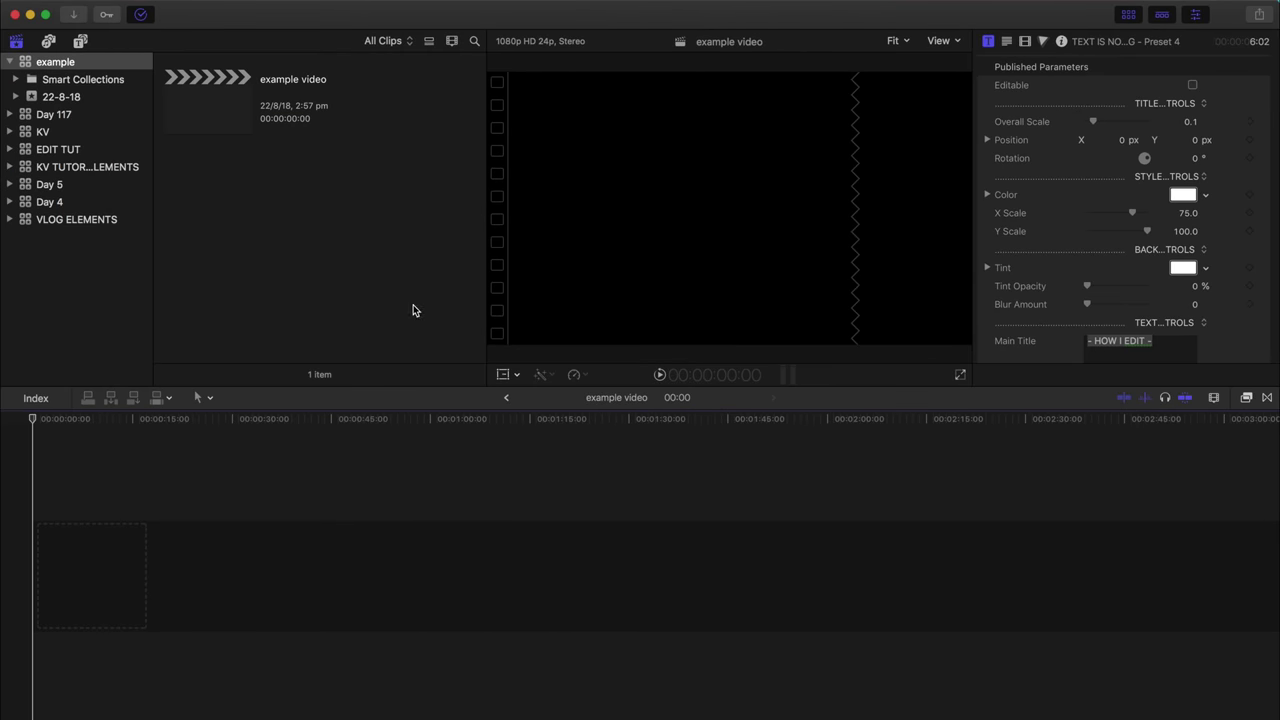
{"action": "left_click", "coordinate": [217, 718]}
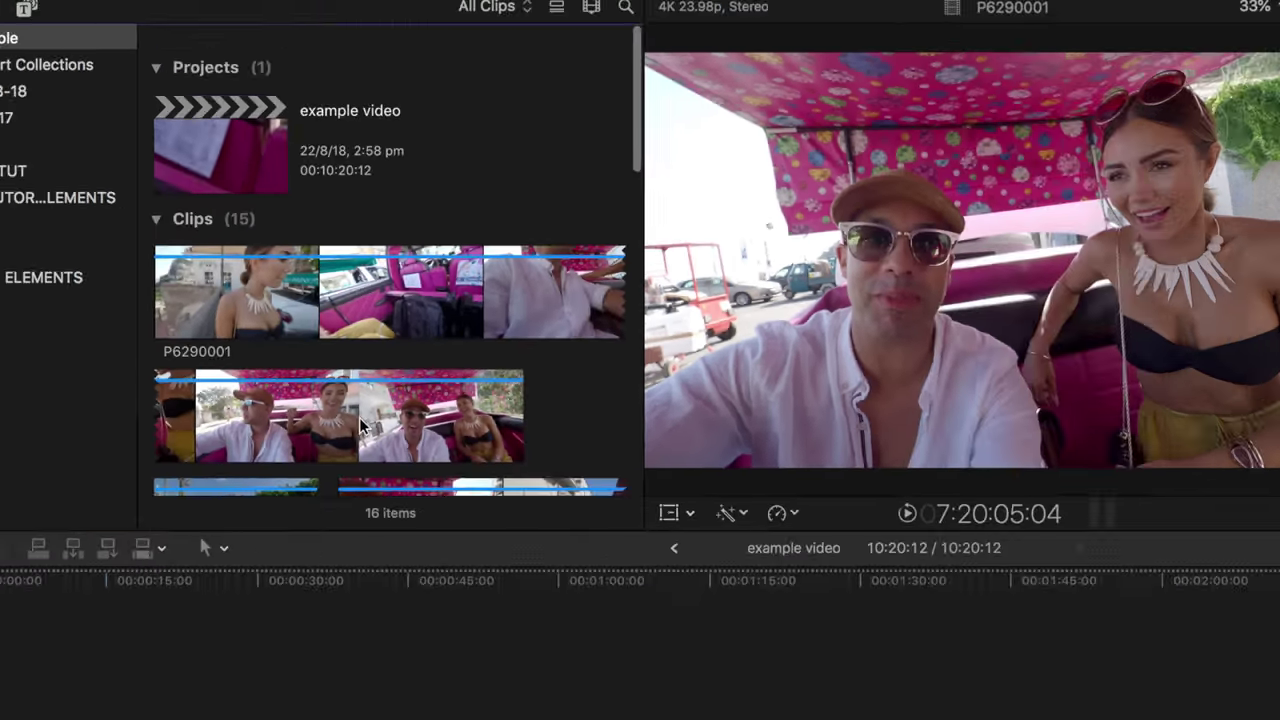
{"action": "key", "text": "super+a"}
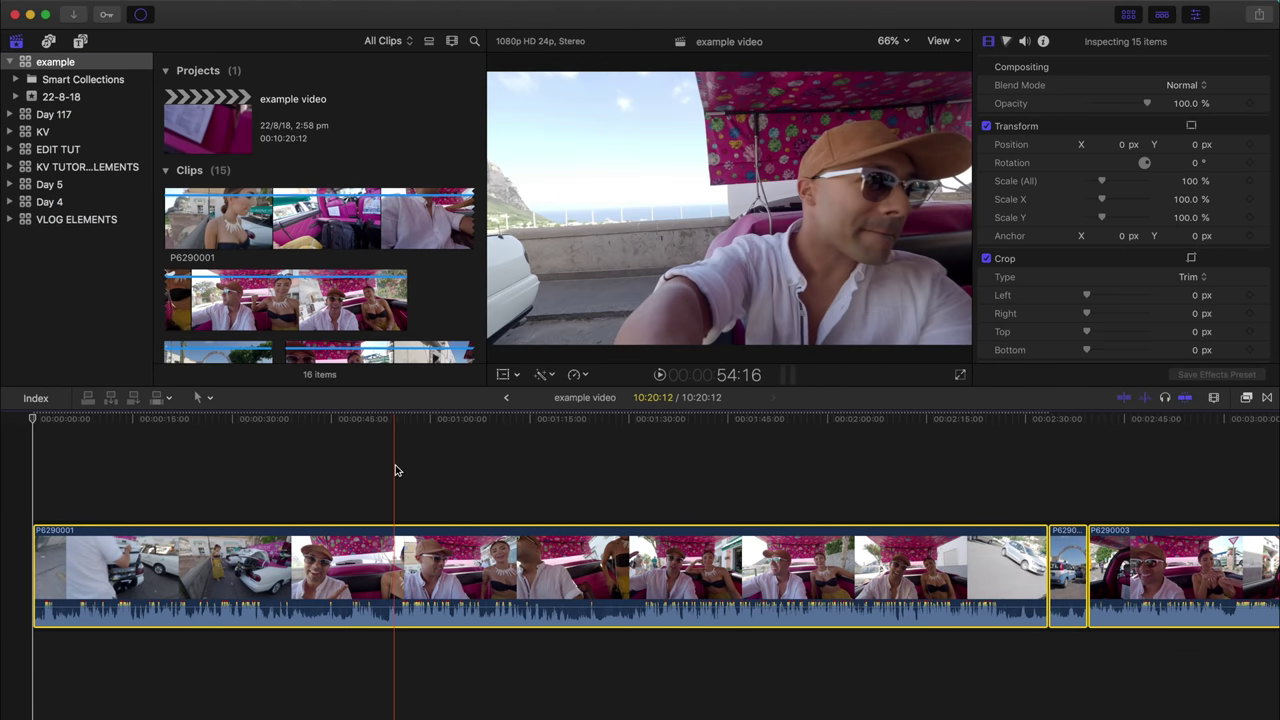
{"action": "scroll", "coordinate": [660, 484], "scroll_direction": "right", "scroll_amount": 20}
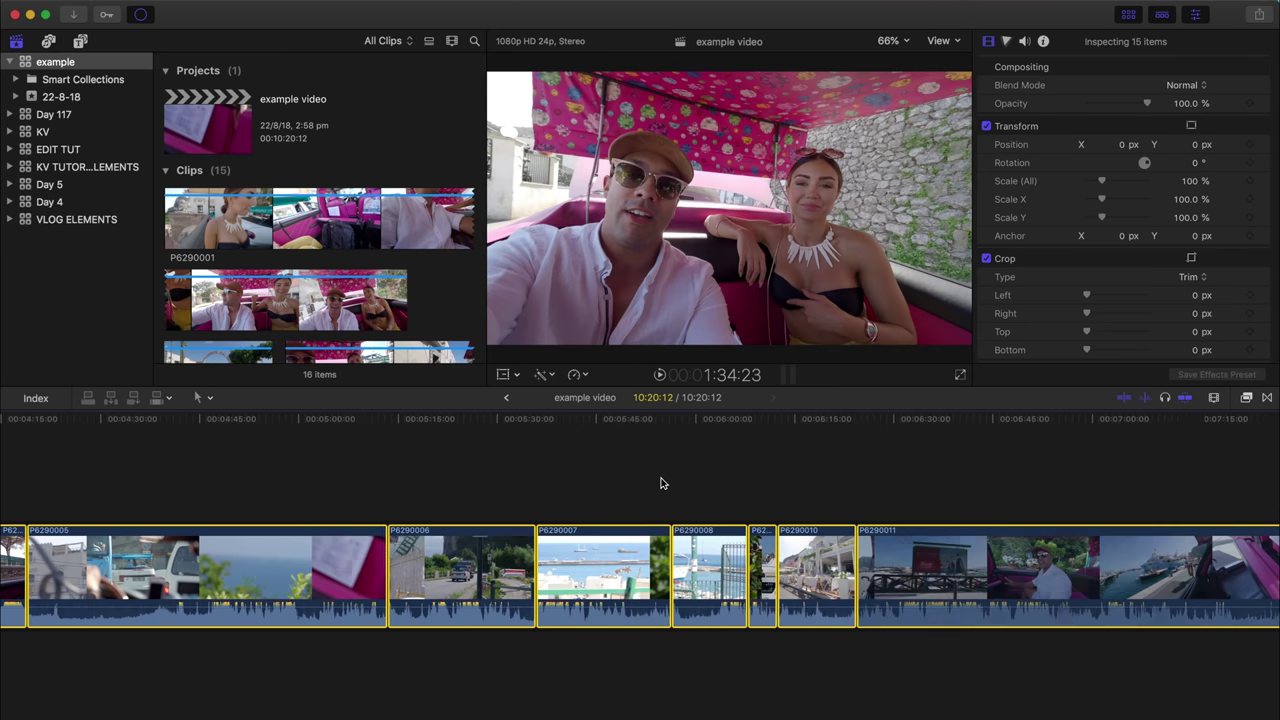
{"action": "scroll", "coordinate": [634, 480], "scroll_direction": "left", "scroll_amount": 20}
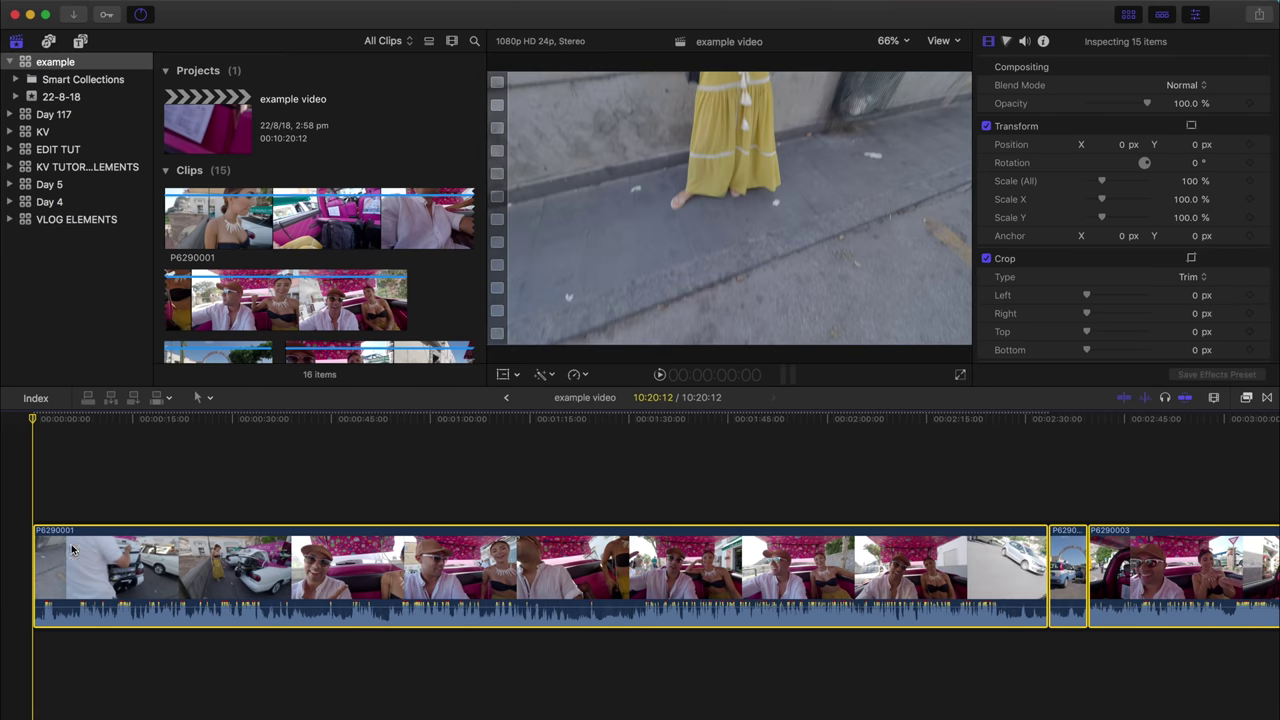
{"action": "scroll", "coordinate": [772, 556], "scroll_direction": "right", "scroll_amount": 20}
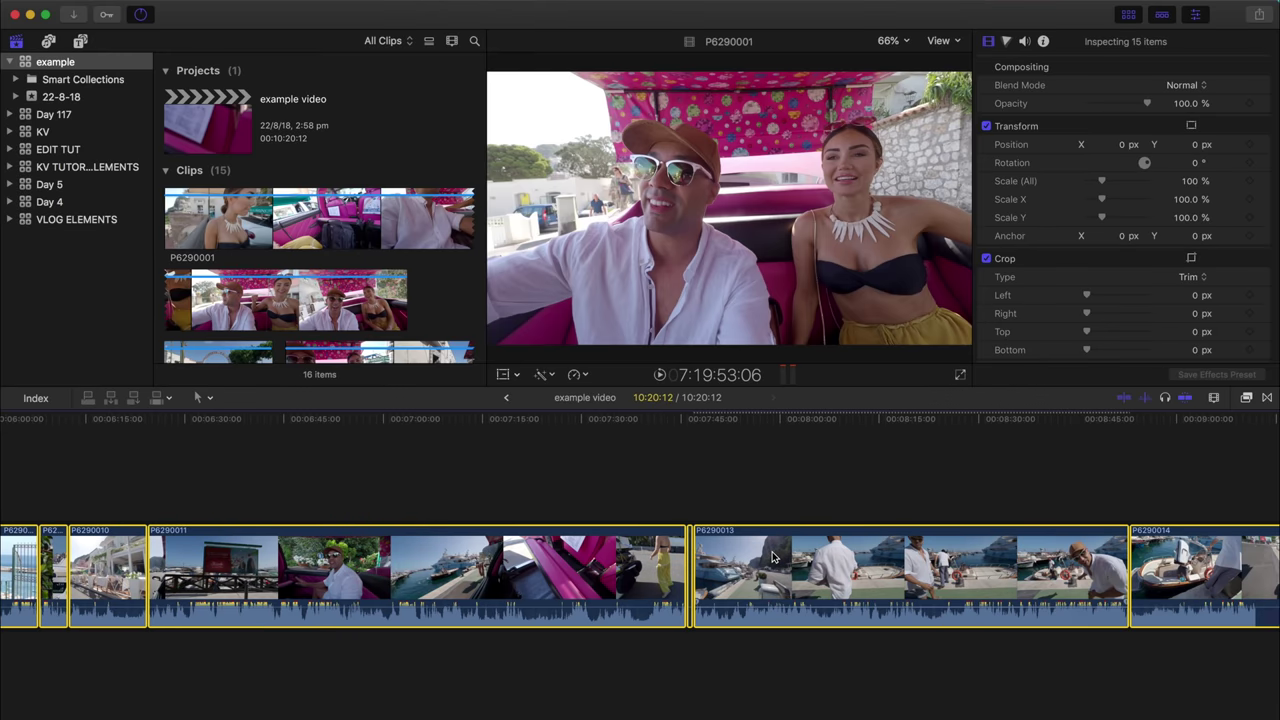
{"action": "scroll", "coordinate": [772, 556], "scroll_direction": "left", "scroll_amount": 1}
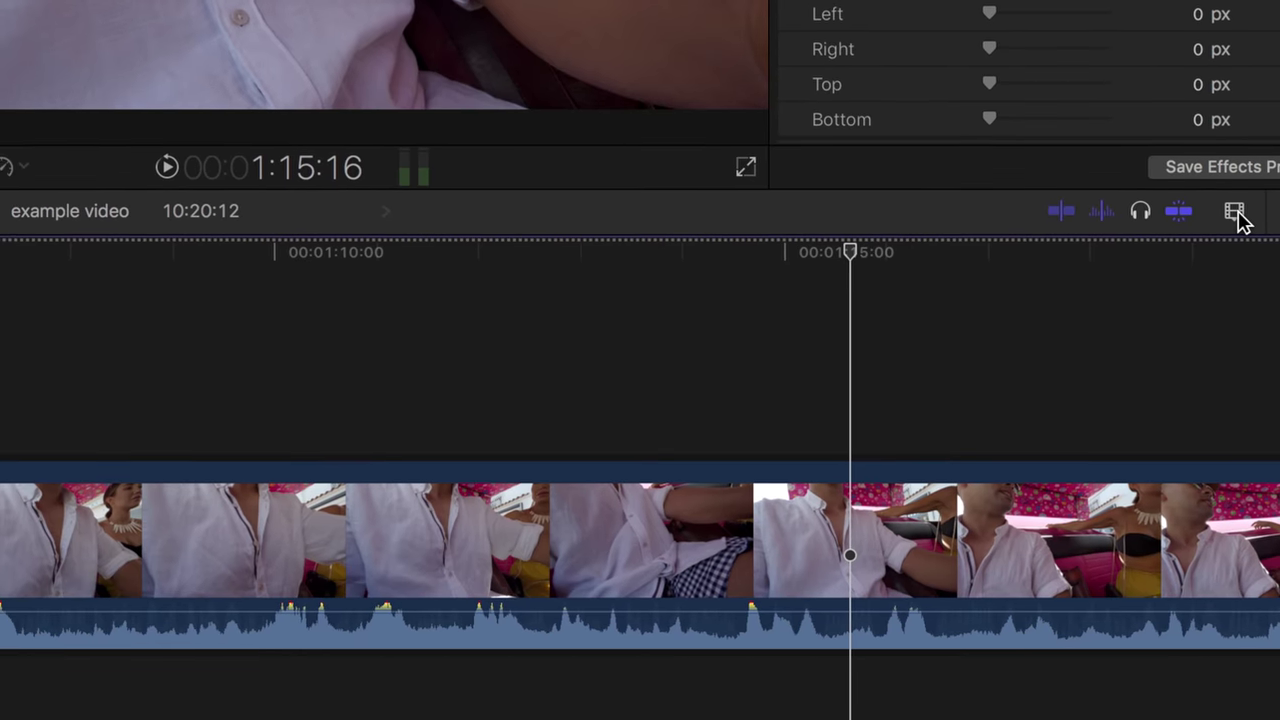
Switch timeline clips to large audio waveforms, then play from just before the speech.
{"action": "left_click", "coordinate": [1237, 223]}
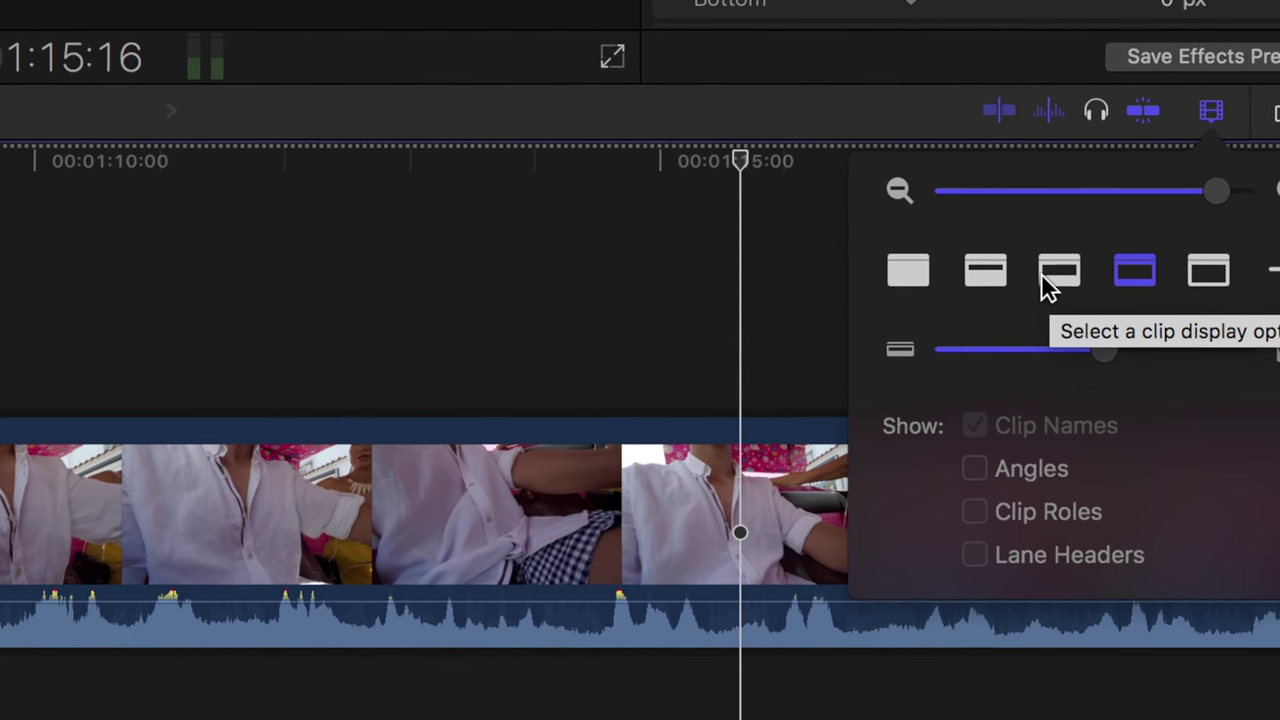
{"action": "left_click", "coordinate": [1047, 283]}
{"action": "left_click", "coordinate": [968, 251]}
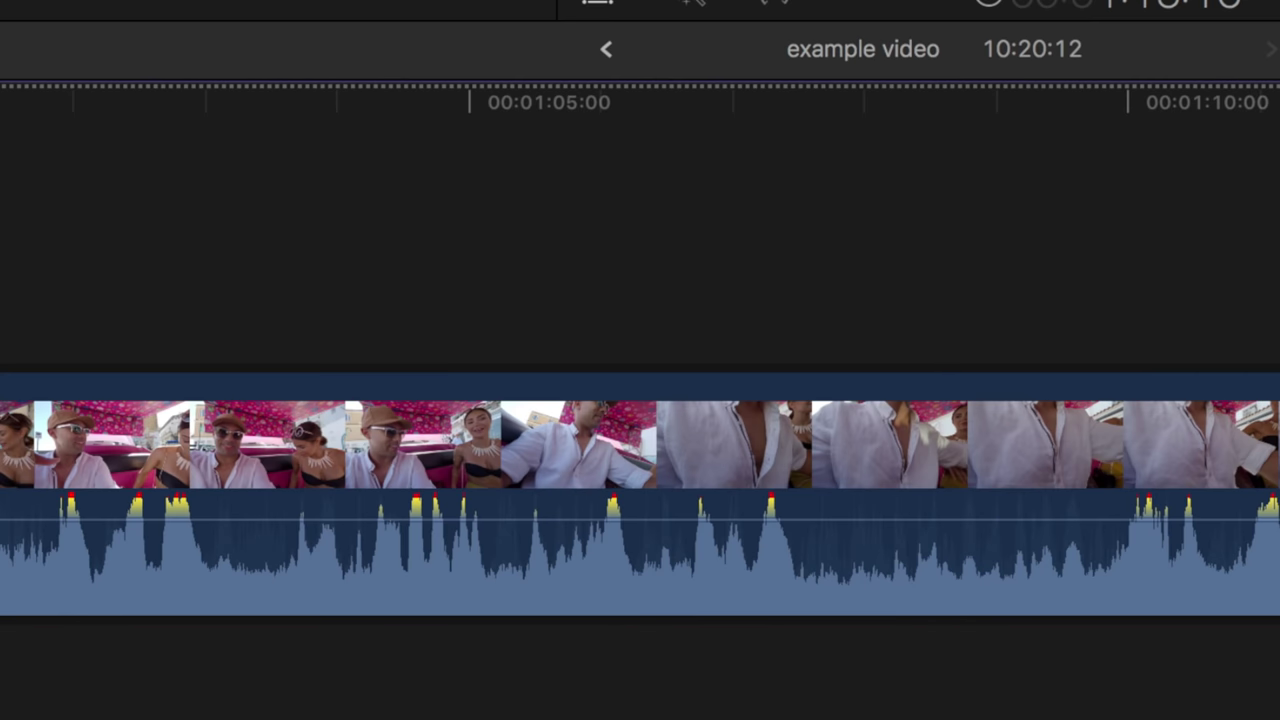
{"action": "left_click", "coordinate": [424, 221]}
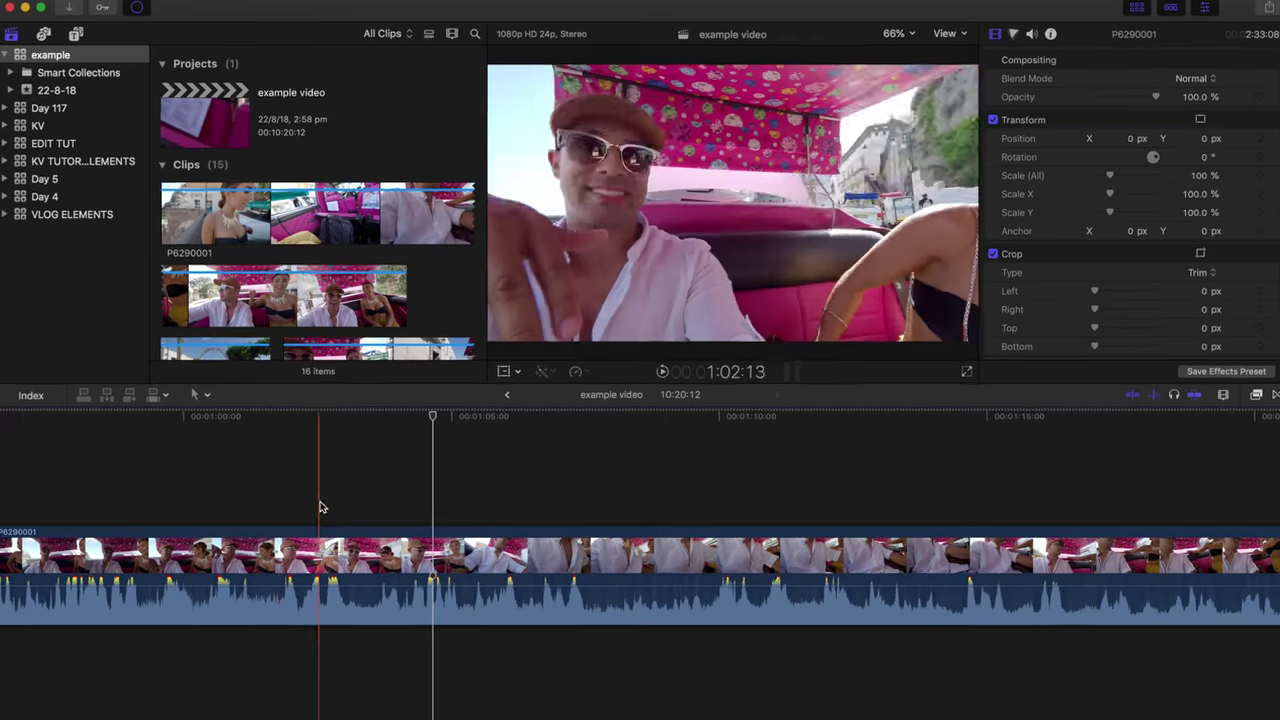
{"action": "key", "text": "space"}
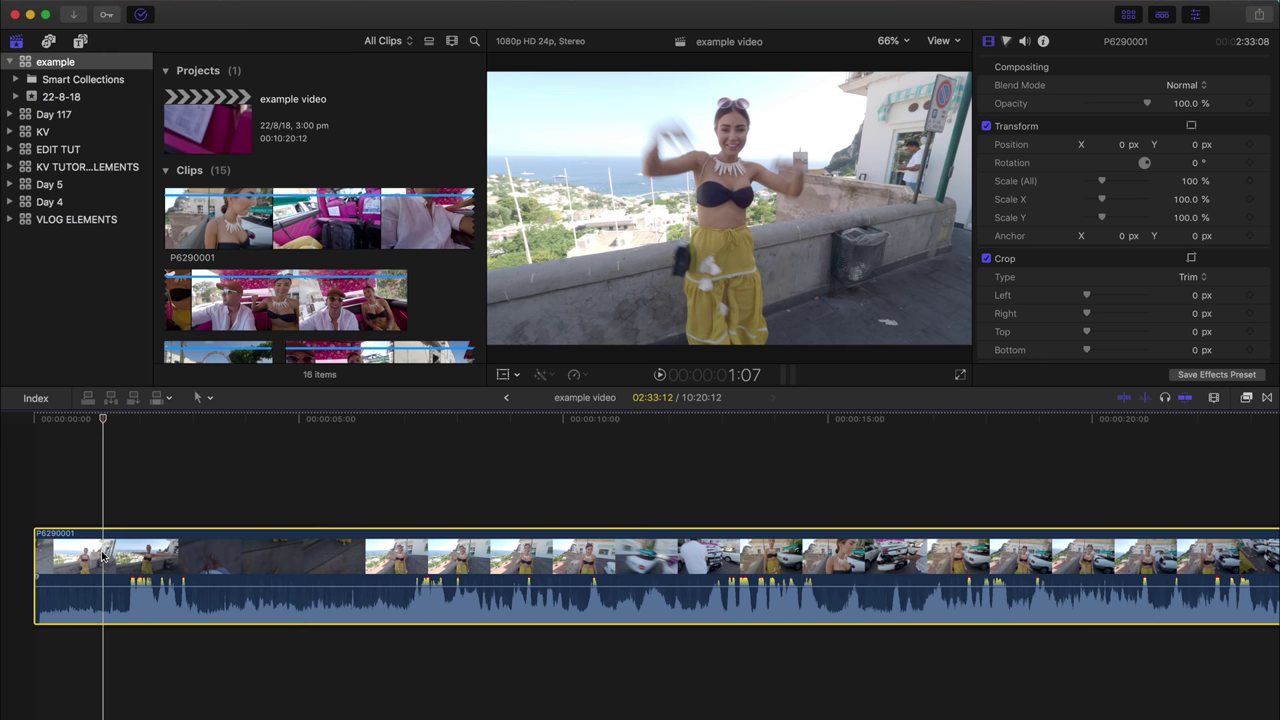
Blade off the first clip's unwanted opening and delete it, closing the gap.
{"action": "left_click", "coordinate": [102, 556]}
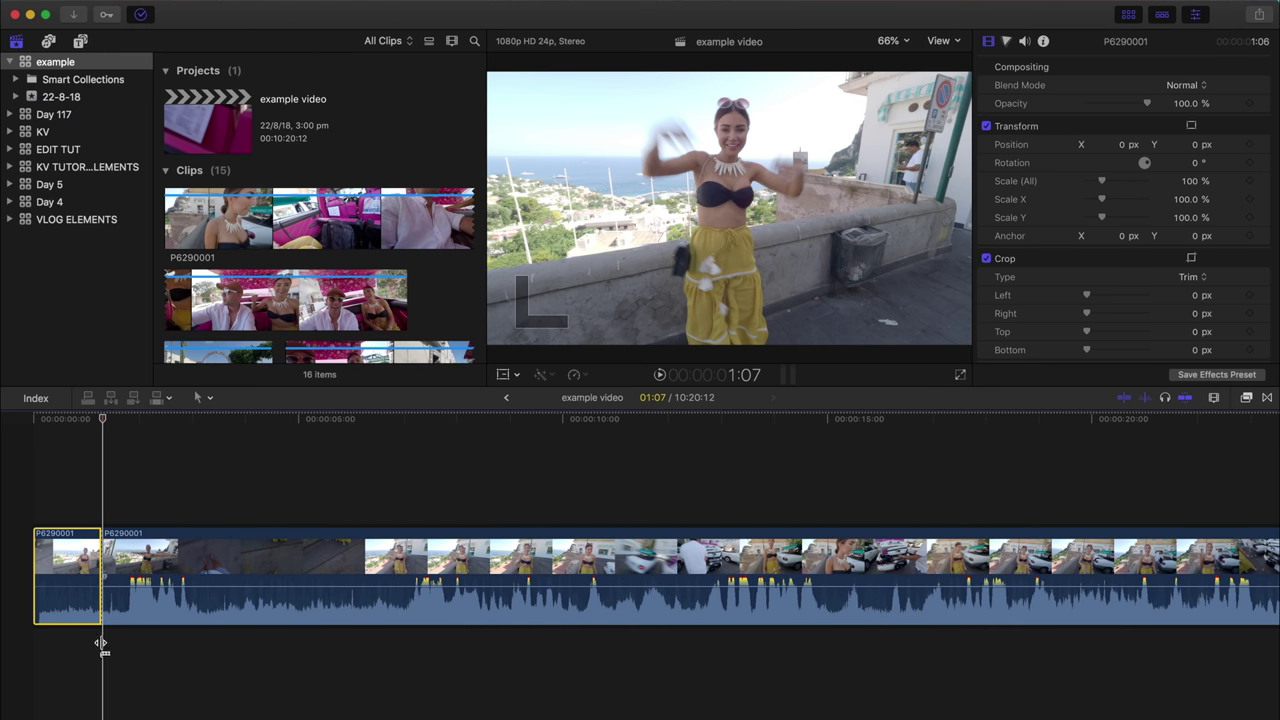
{"action": "left_click", "coordinate": [95, 493]}
{"action": "left_click", "coordinate": [75, 557]}
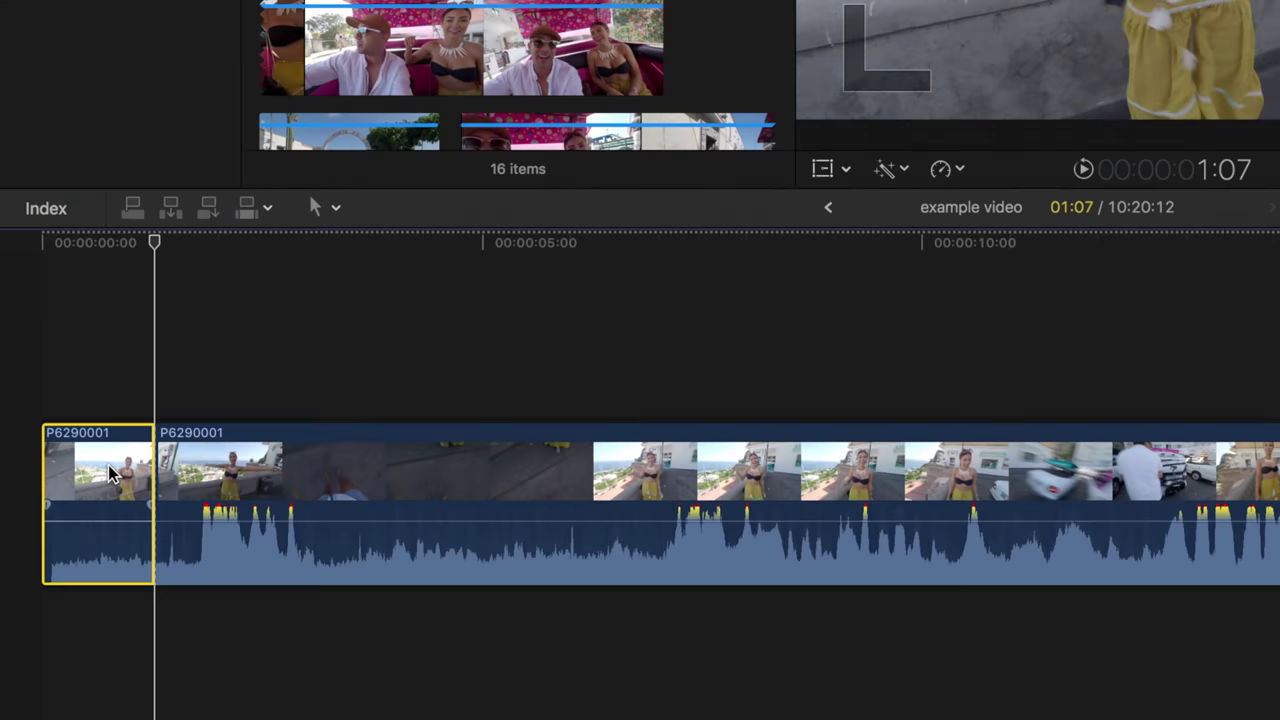
{"action": "key", "text": "Delete"}
Split clip P6290001 at the next pause in the talking.
{"action": "left_click", "coordinate": [207, 337]}
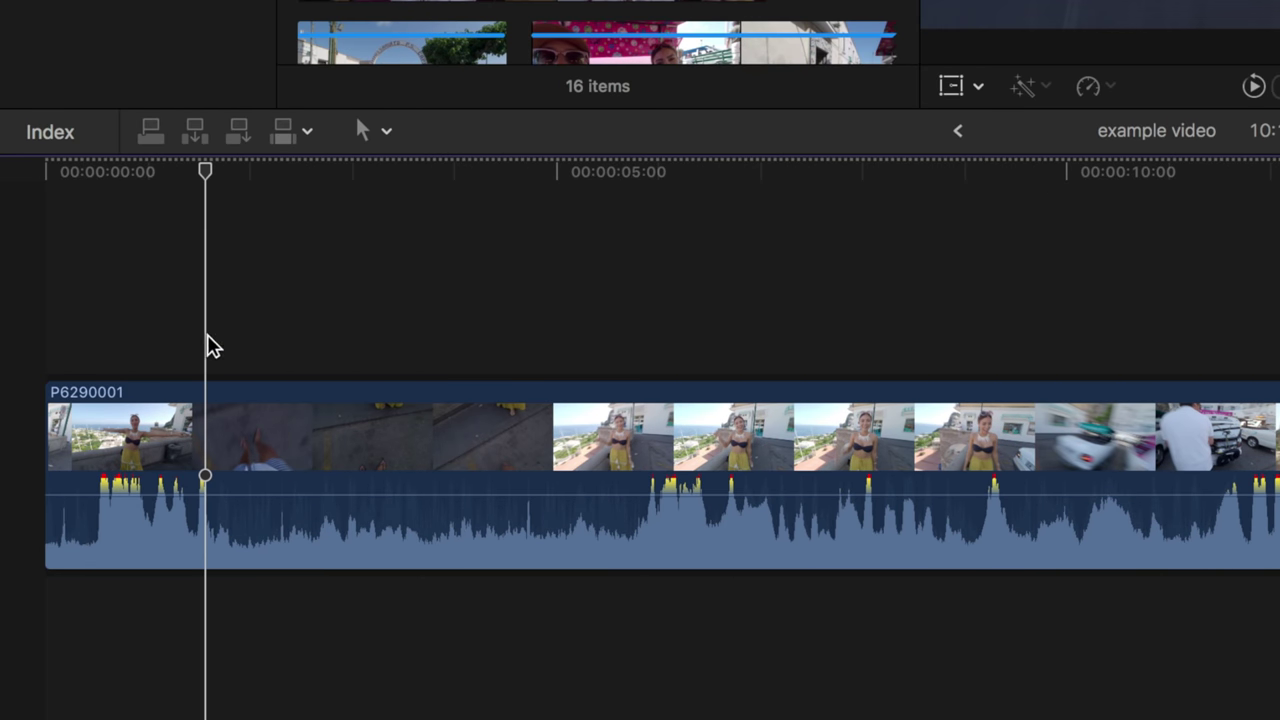
{"action": "left_click_drag", "start_coordinate": [199, 182], "coordinate": [222, 200]}
{"action": "left_click", "coordinate": [215, 428]}
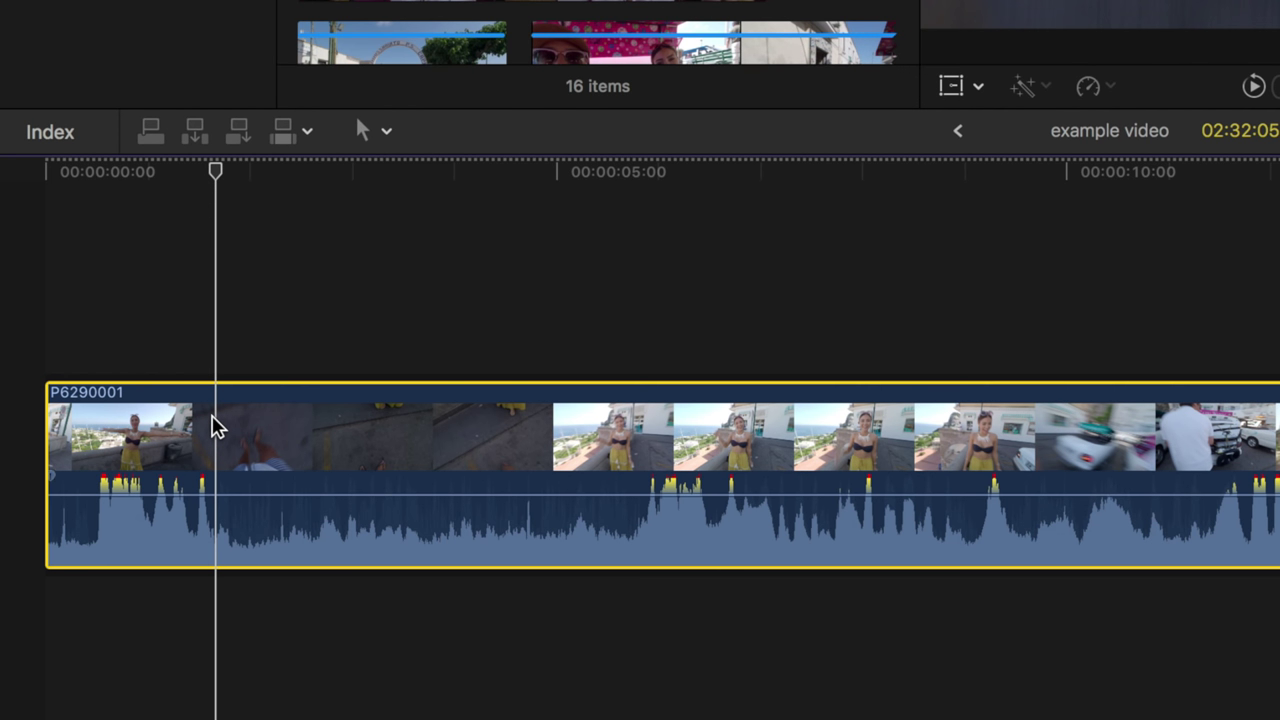
{"action": "key", "text": "super+b"}
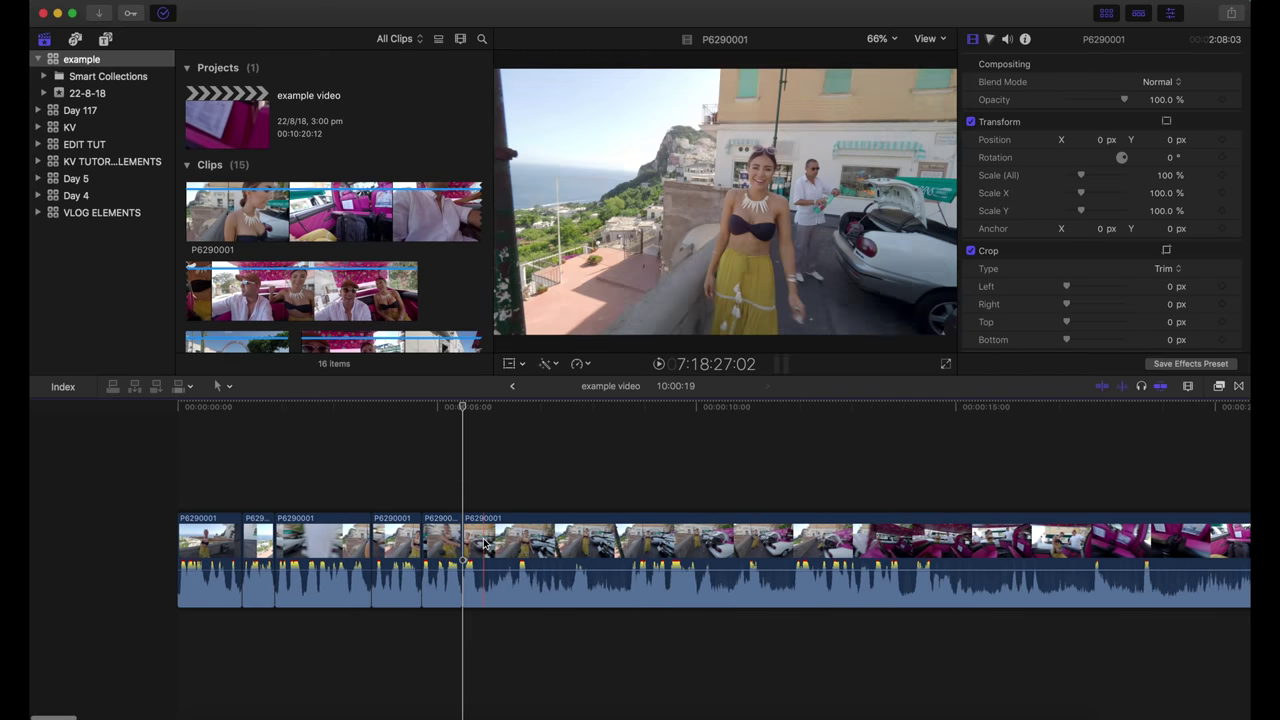
Trim an edit to remove a pause, delete clip P6290002, and cut the next clip after the talking.
{"action": "left_click_drag", "start_coordinate": [484, 543], "coordinate": [720, 541]}
{"action": "left_click", "coordinate": [835, 550]}
{"action": "key", "text": "Delete"}
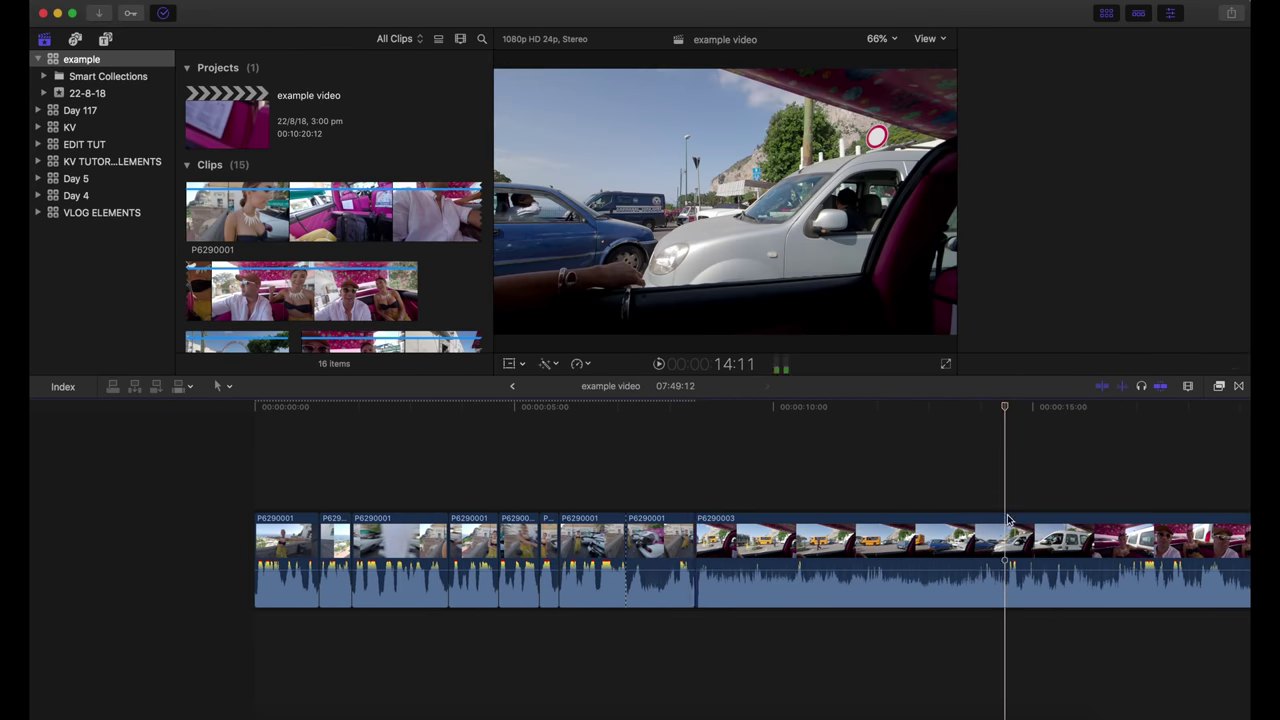
{"action": "left_click", "coordinate": [897, 541]}
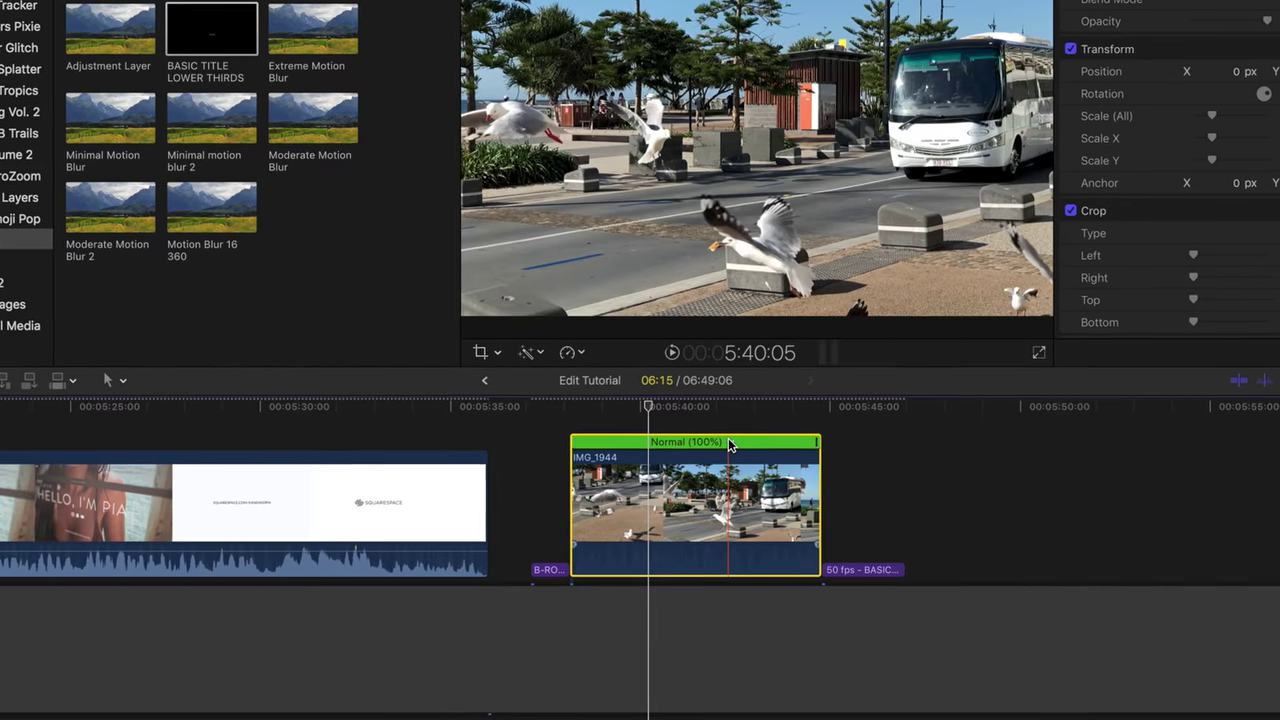
Give the IMG_1944 seagull clip a custom speed rate of 50%.
{"action": "left_click", "coordinate": [728, 437]}
{"action": "left_click", "coordinate": [772, 507]}
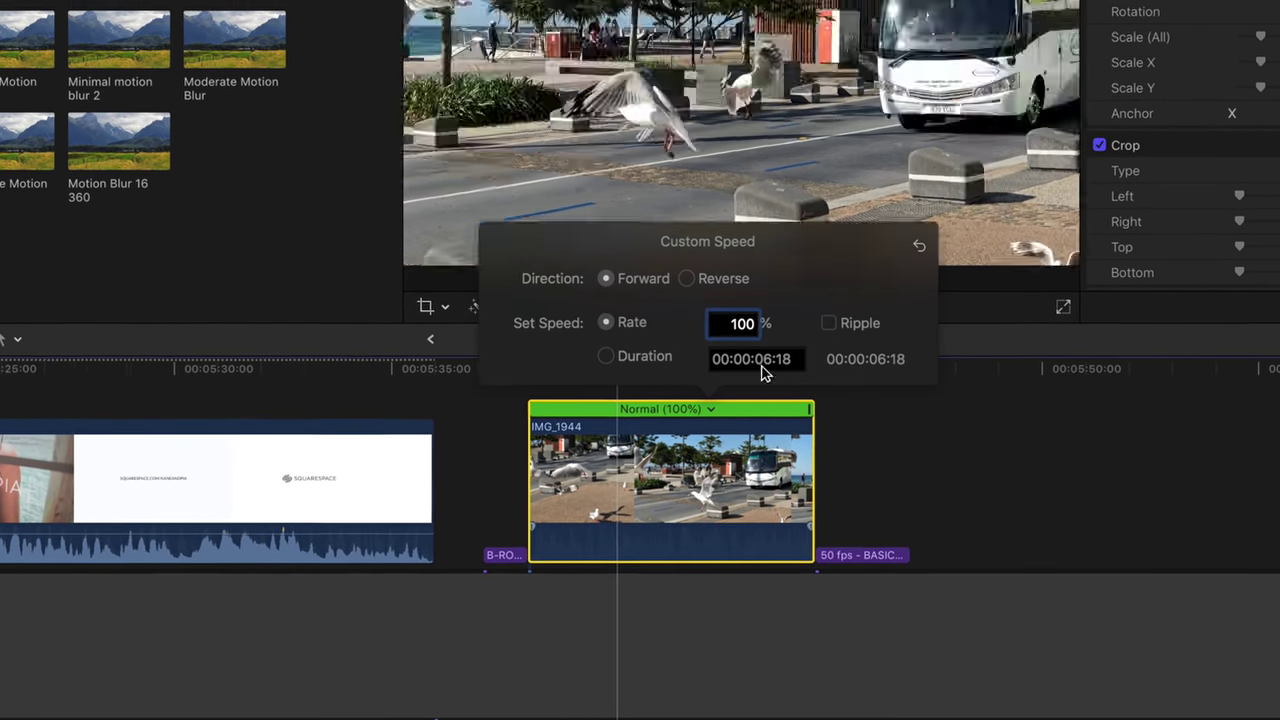
{"action": "double_click", "coordinate": [740, 323]}
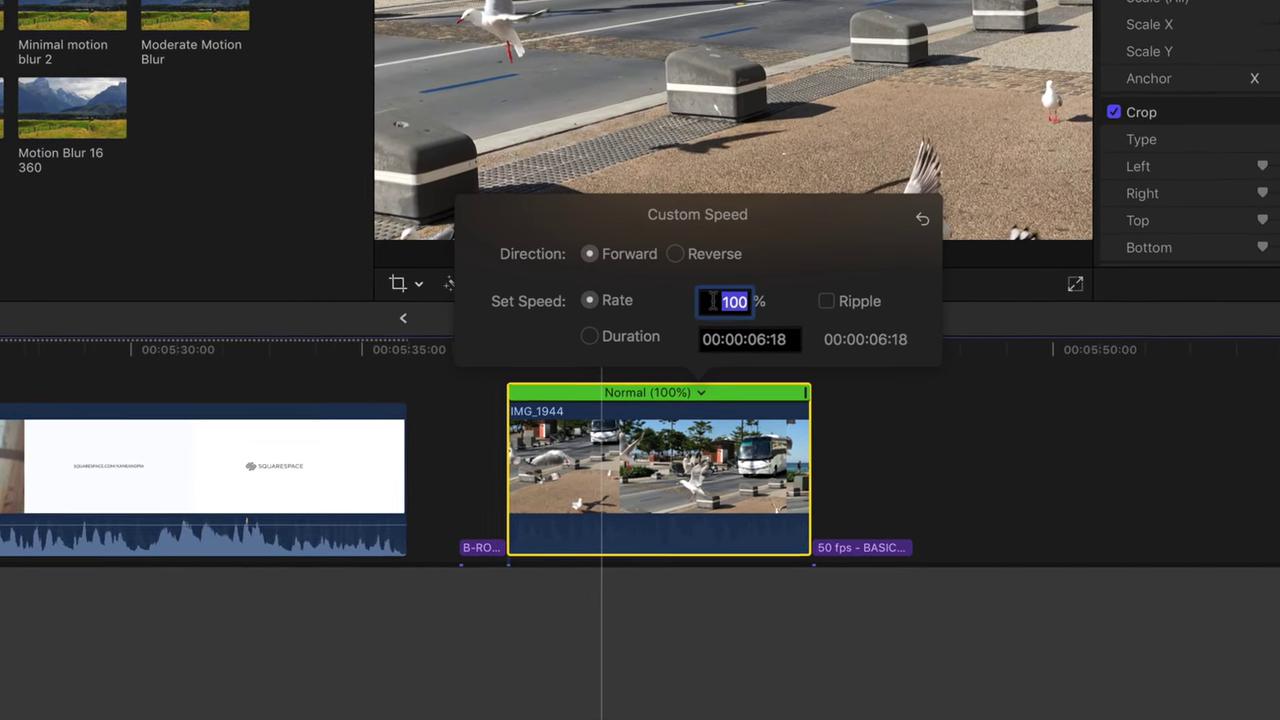
{"action": "type", "text": "50"}
{"action": "key", "text": "Return"}
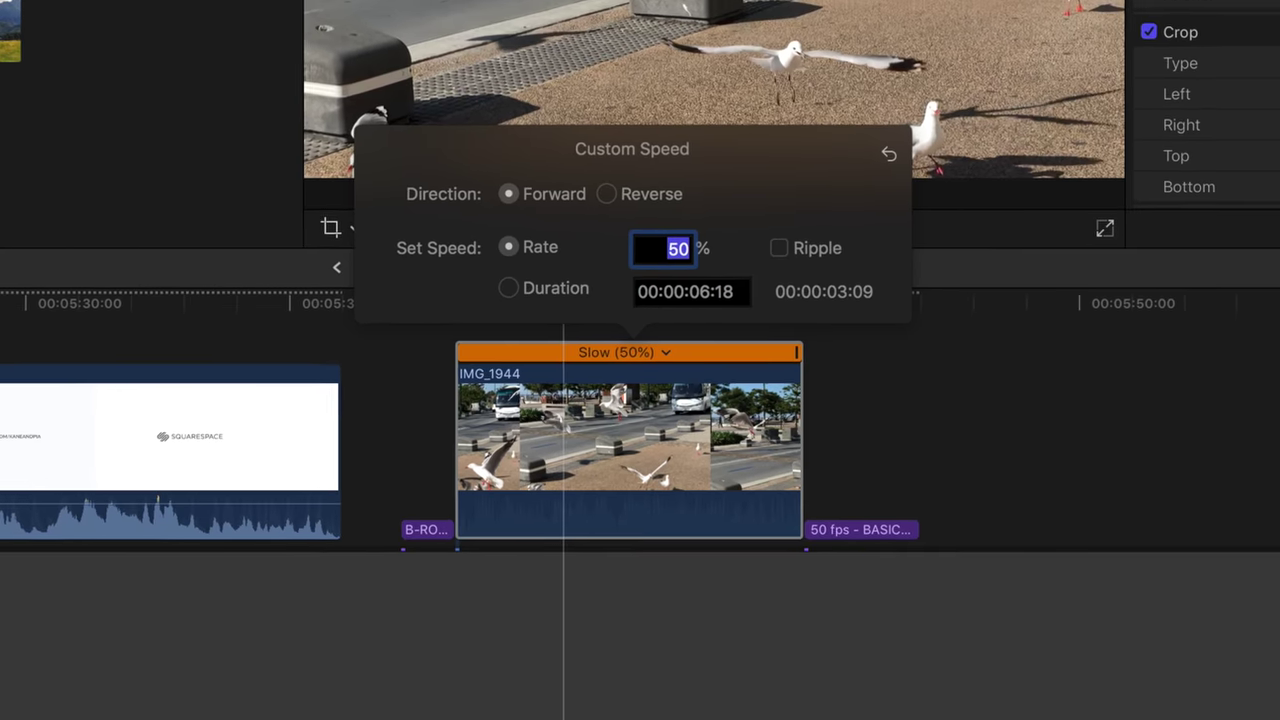
{"action": "left_click", "coordinate": [374, 360]}
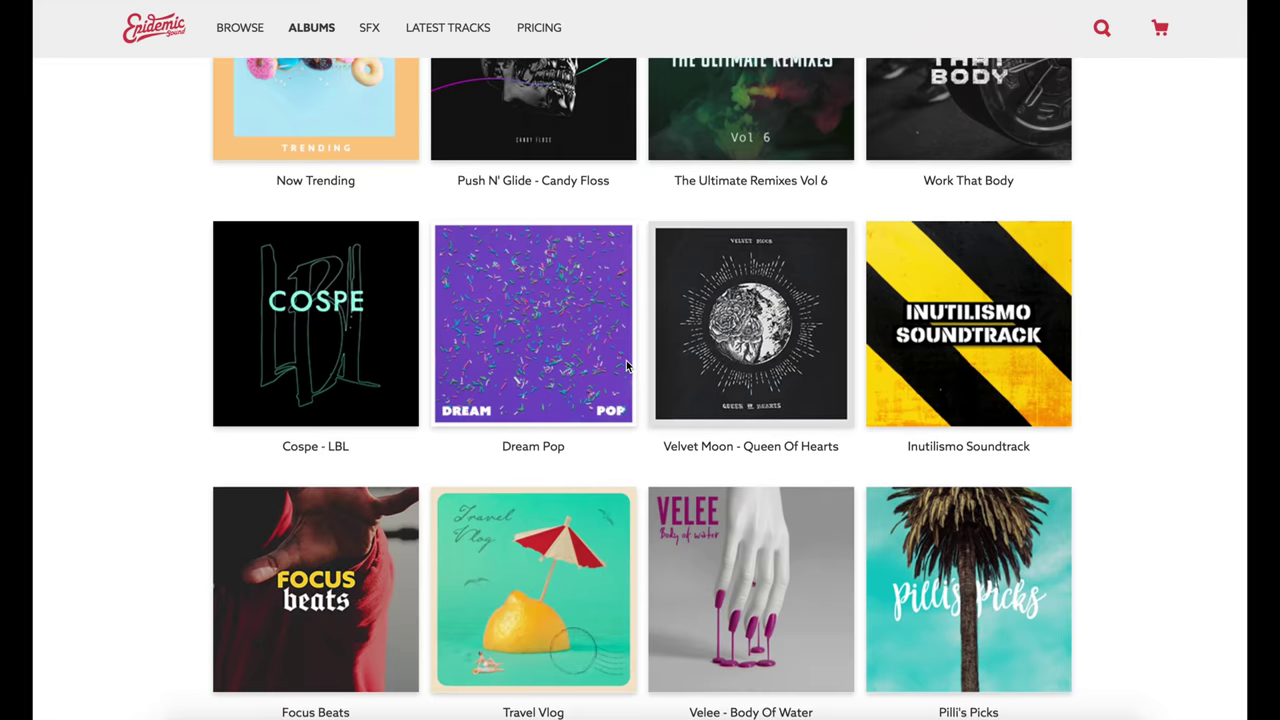
{"action": "scroll", "coordinate": [626, 362], "scroll_direction": "down", "scroll_amount": 3}
{"action": "scroll", "coordinate": [626, 366], "scroll_direction": "down", "scroll_amount": 5}
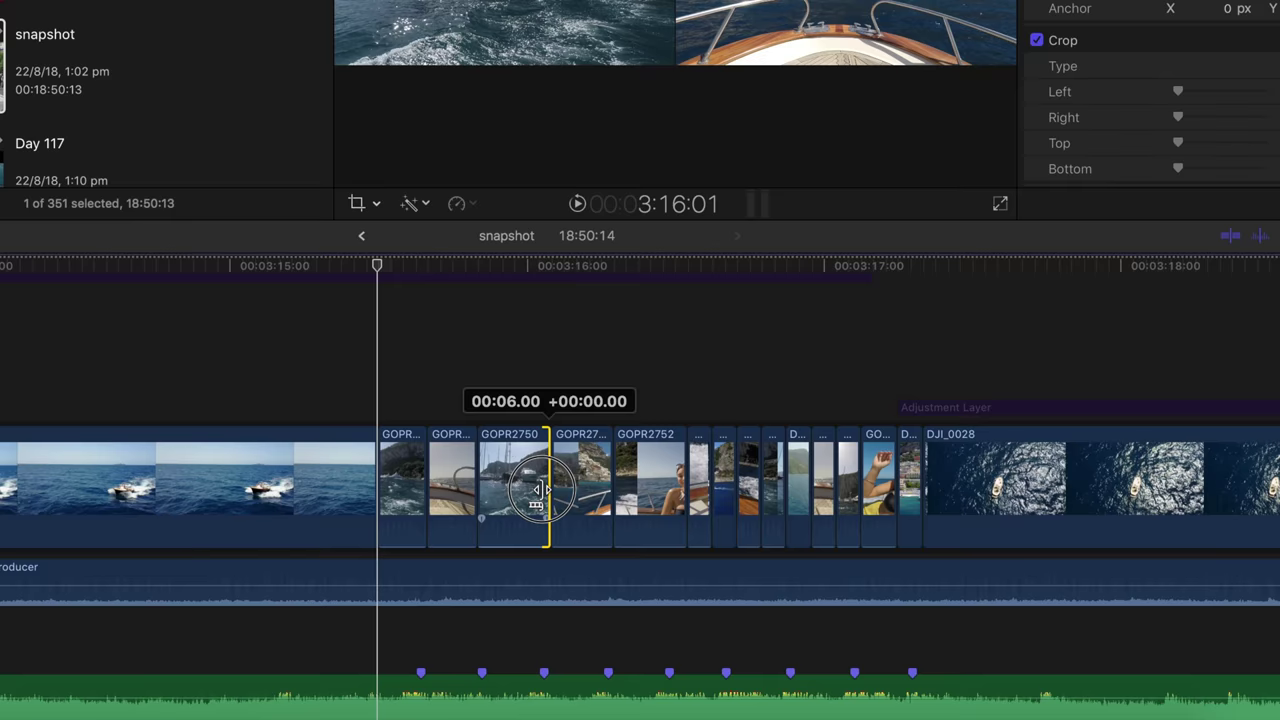
{"action": "left_click_drag", "start_coordinate": [549, 492], "coordinate": [535, 495]}
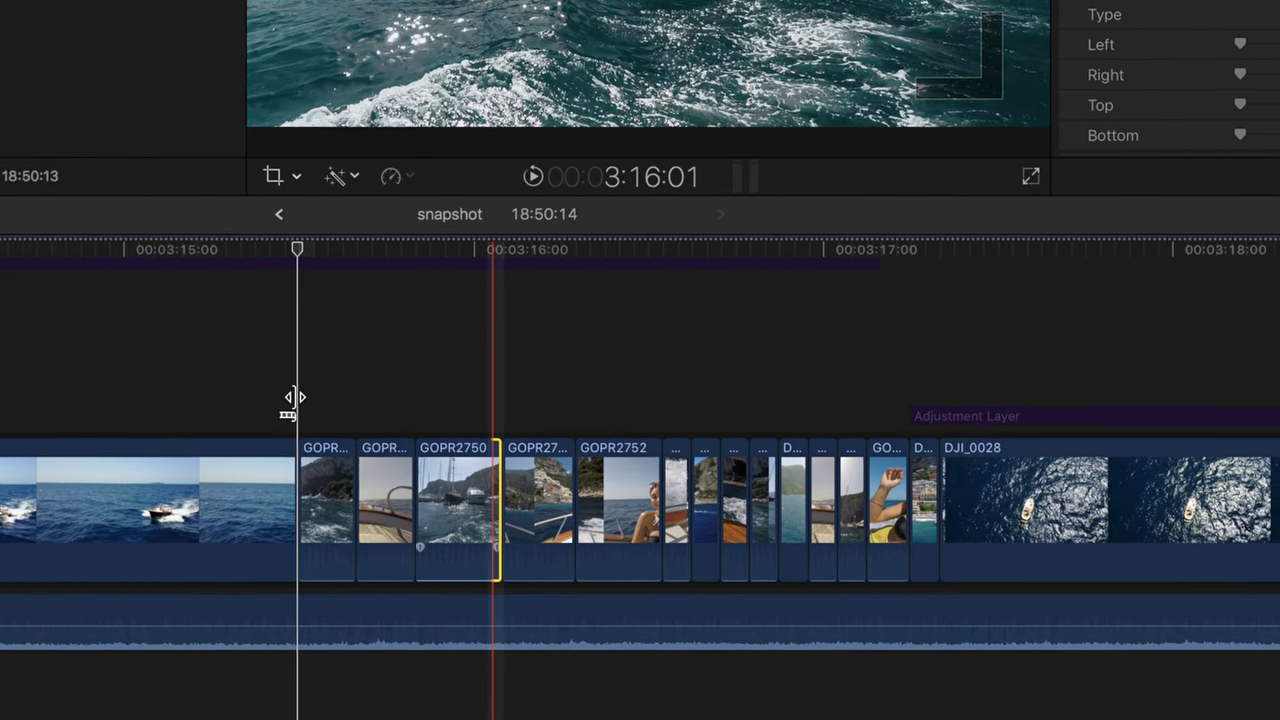